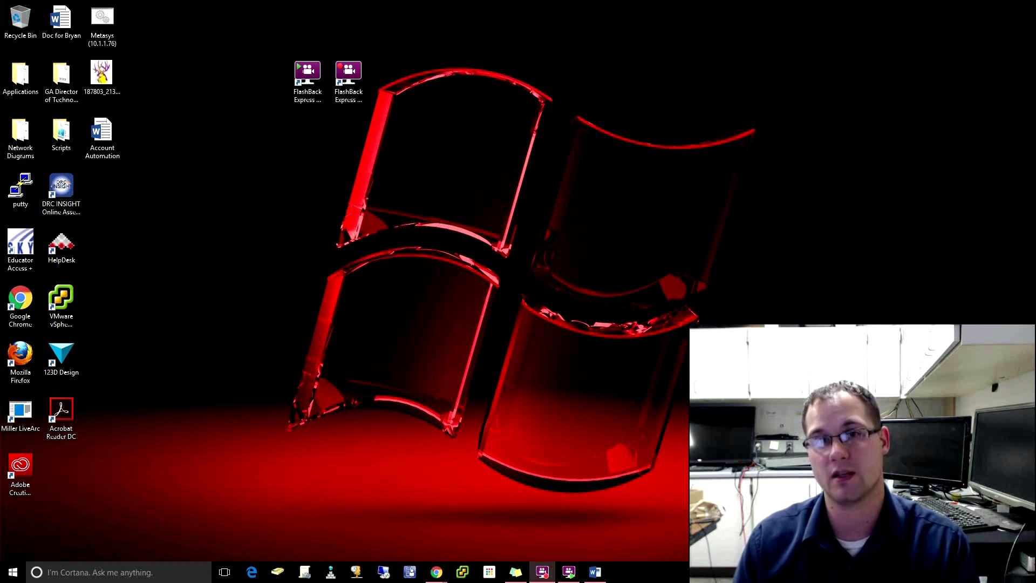
- Search Google in Chrome for "bb express" and open the Download FlashBack Express page in a maximized window
{"action": "left_click", "coordinate": [437, 571]}
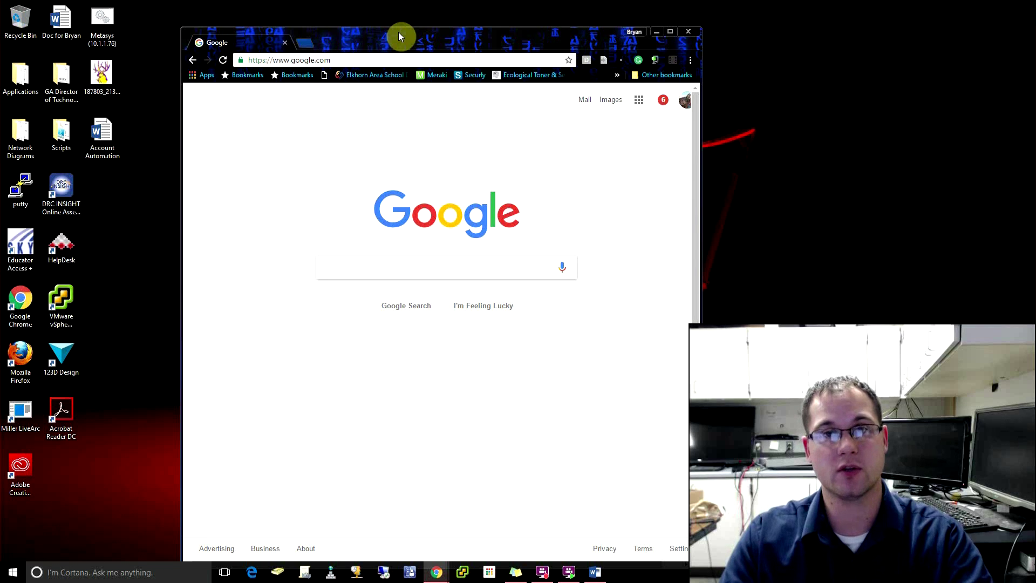
{"action": "type", "text": "bb express"}
{"action": "key", "text": "Return"}
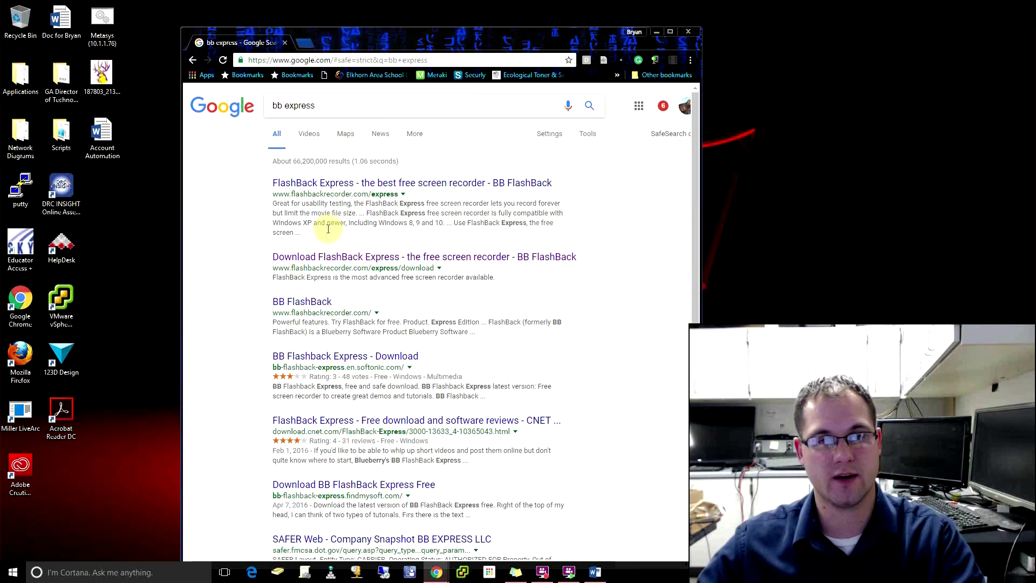
{"action": "left_click", "coordinate": [384, 258]}
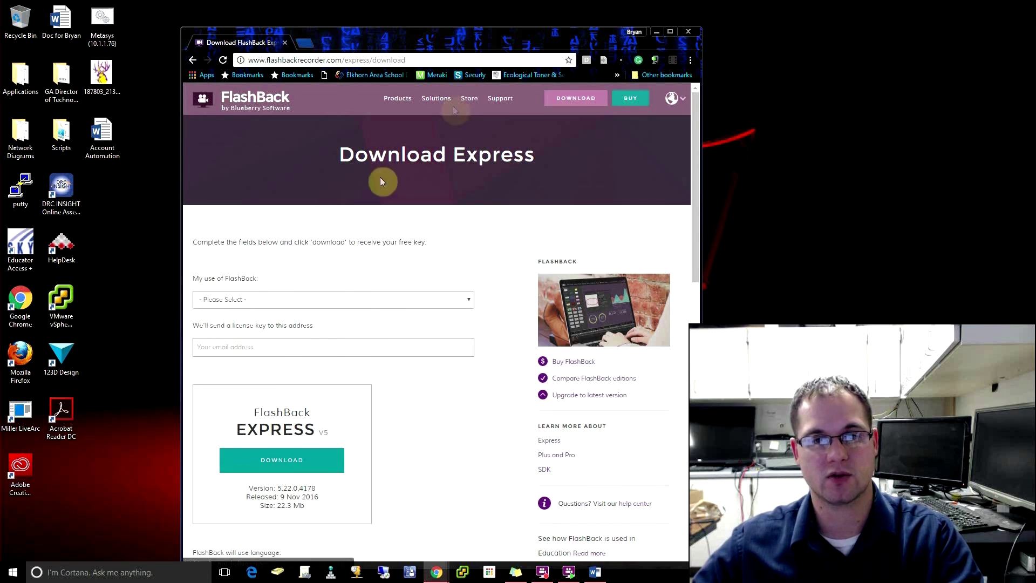
{"action": "double_click", "coordinate": [465, 34]}
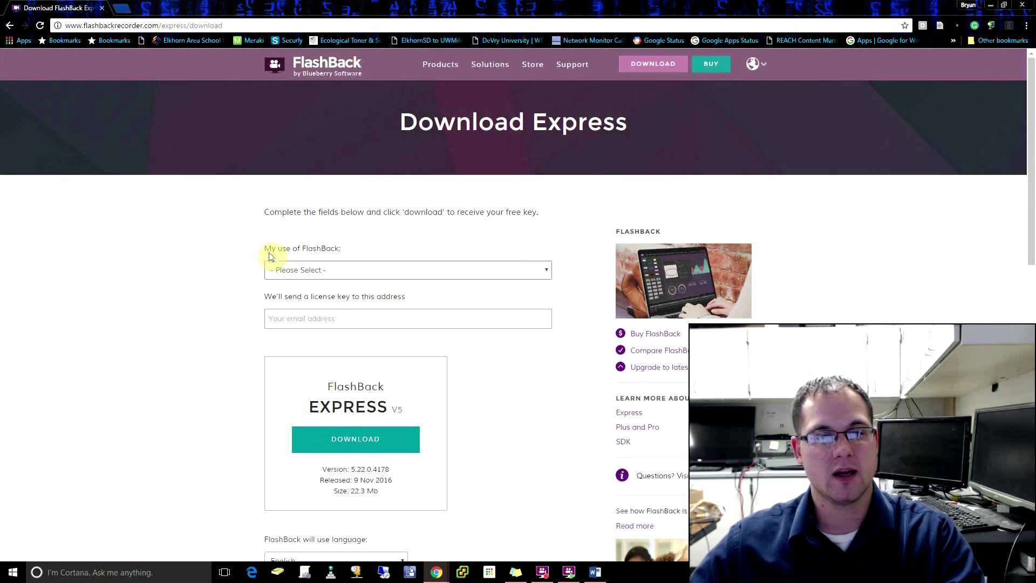
- Set the use of FlashBack to Education Sector, ready the e-mail field for entry, and minimize the browser
{"action": "left_click", "coordinate": [341, 272]}
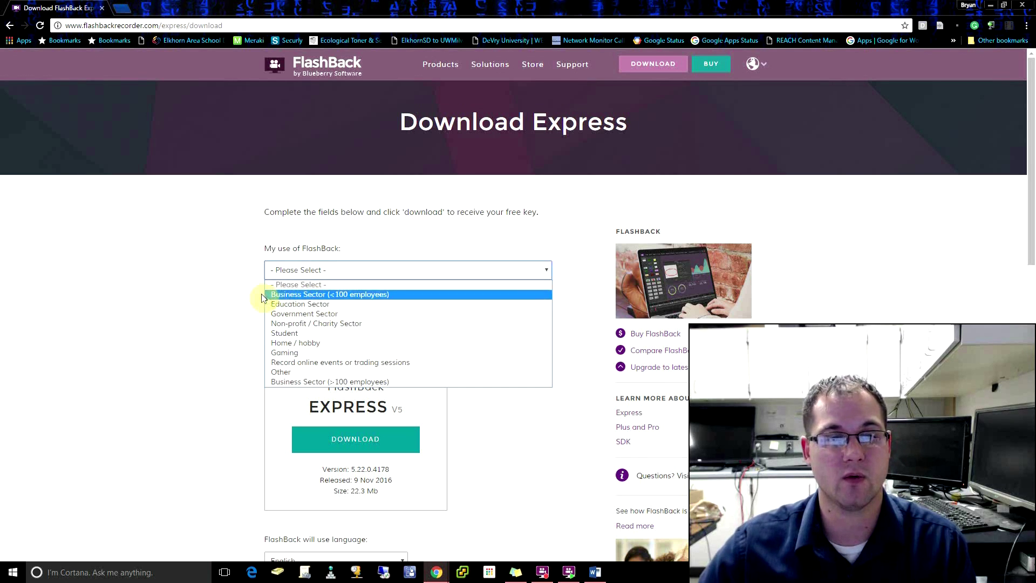
{"action": "left_click", "coordinate": [310, 305]}
{"action": "left_click", "coordinate": [297, 318]}
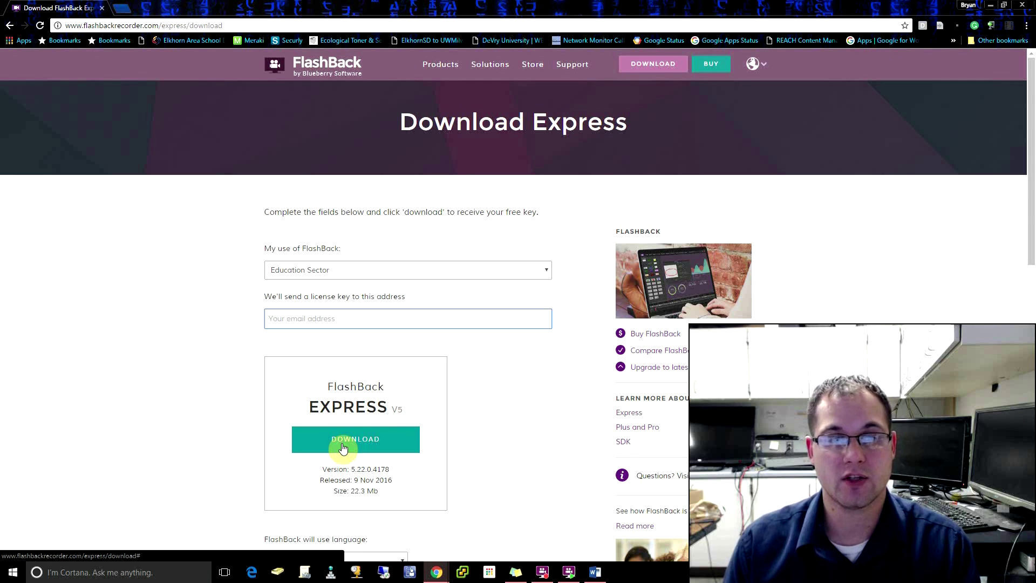
{"action": "left_click", "coordinate": [287, 318]}
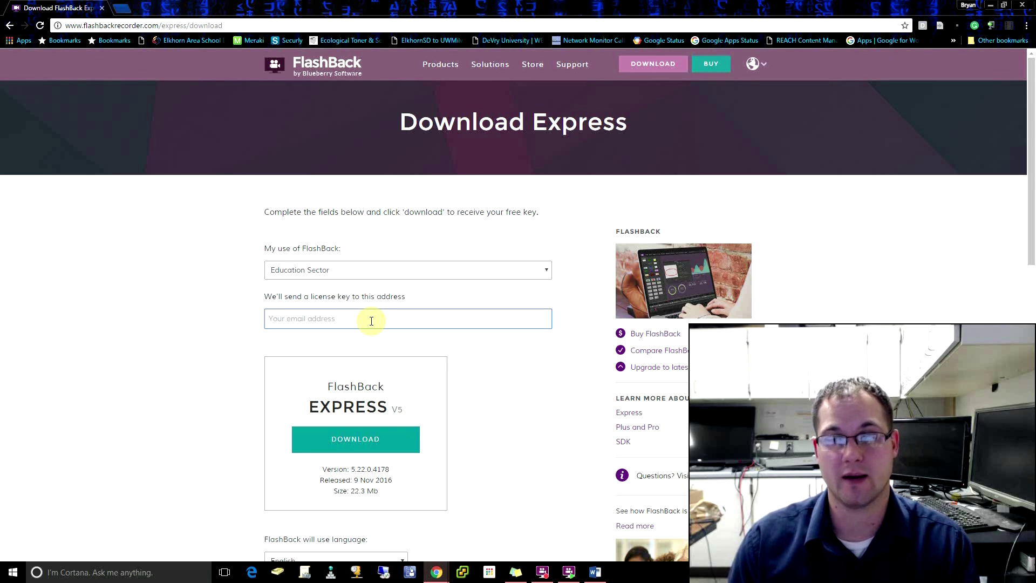
{"action": "left_click", "coordinate": [990, 5]}
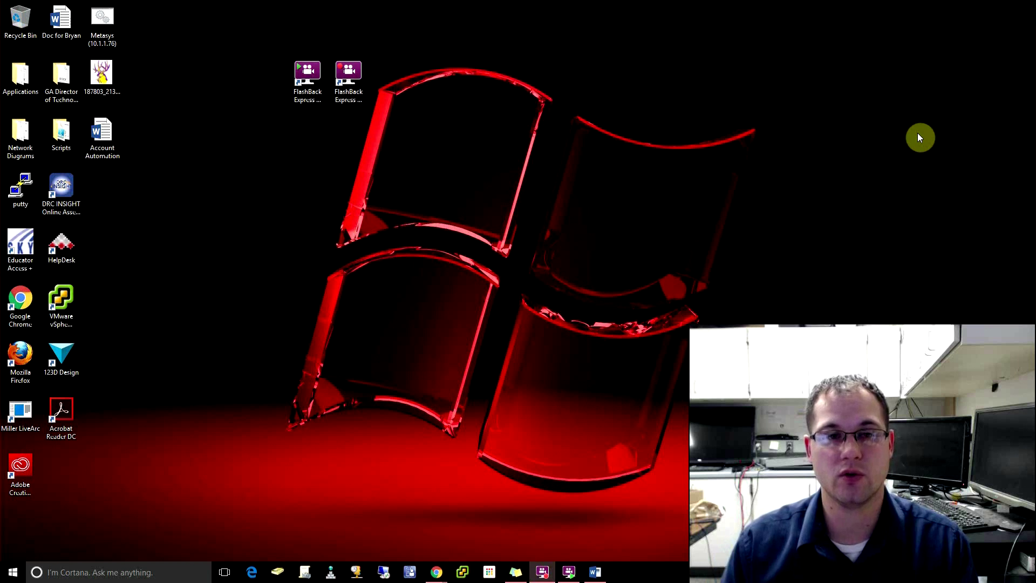
{"action": "left_click_drag", "start_coordinate": [248, 38], "coordinate": [419, 126]}
{"action": "left_click", "coordinate": [310, 75]}
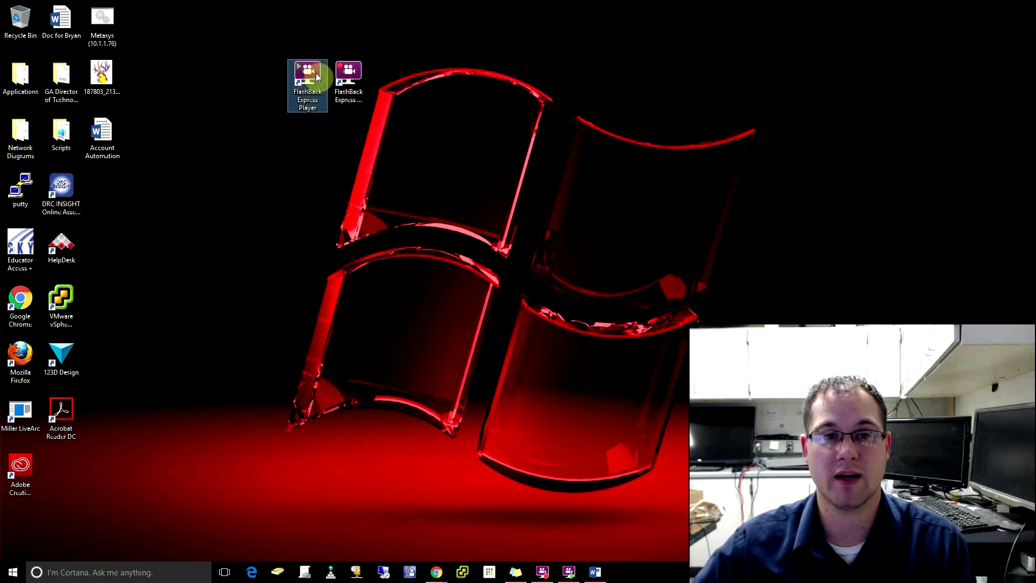
{"action": "left_click", "coordinate": [349, 76]}
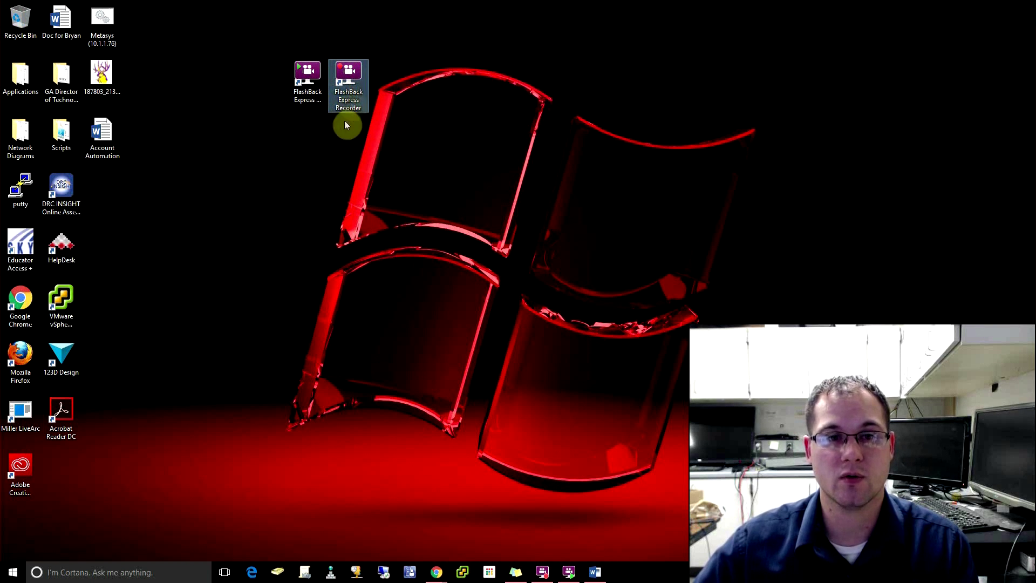
{"action": "left_click", "coordinate": [314, 86]}
{"action": "left_click", "coordinate": [357, 80]}
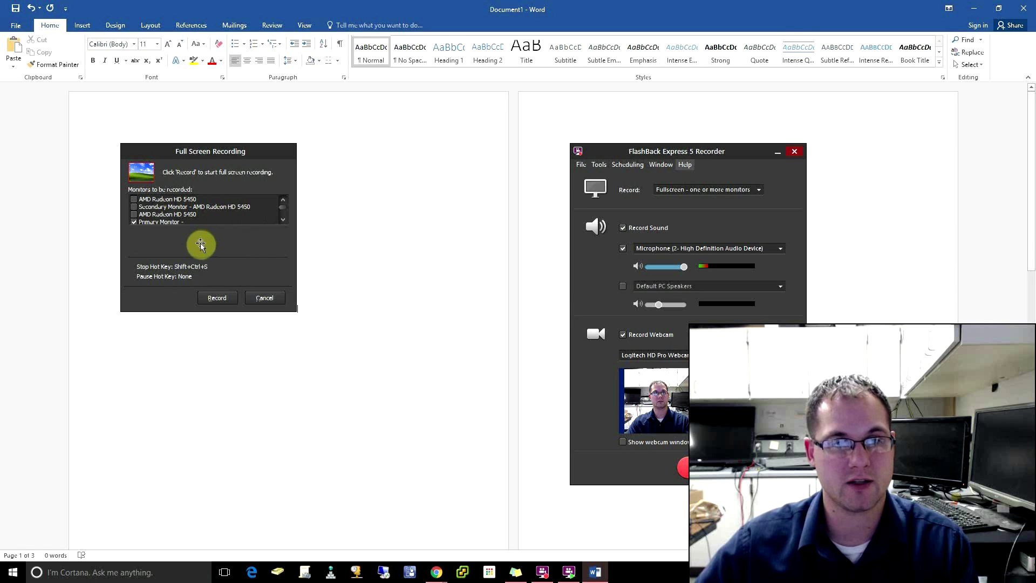
{"action": "left_click", "coordinate": [134, 221]}
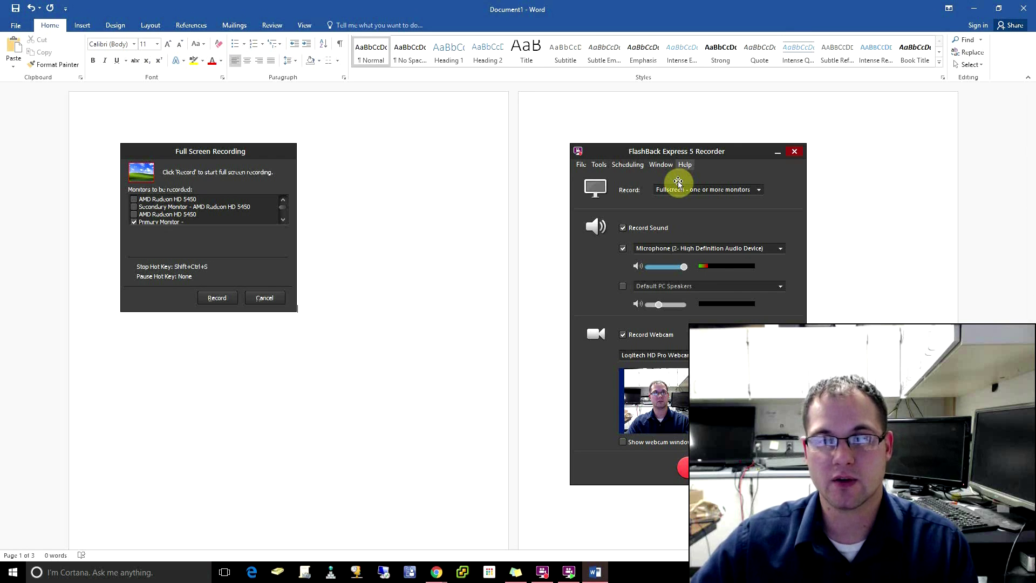
{"action": "left_click", "coordinate": [623, 228]}
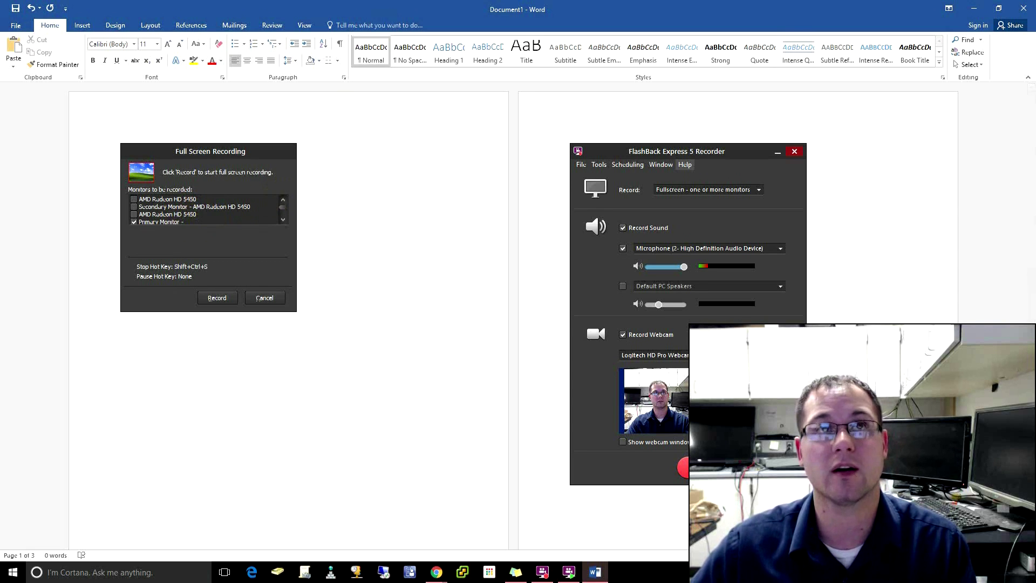
- Take the Word window showing the recorder screenshots out of full screen and close its document without saving
{"action": "left_click_drag", "start_coordinate": [504, 5], "coordinate": [530, 131]}
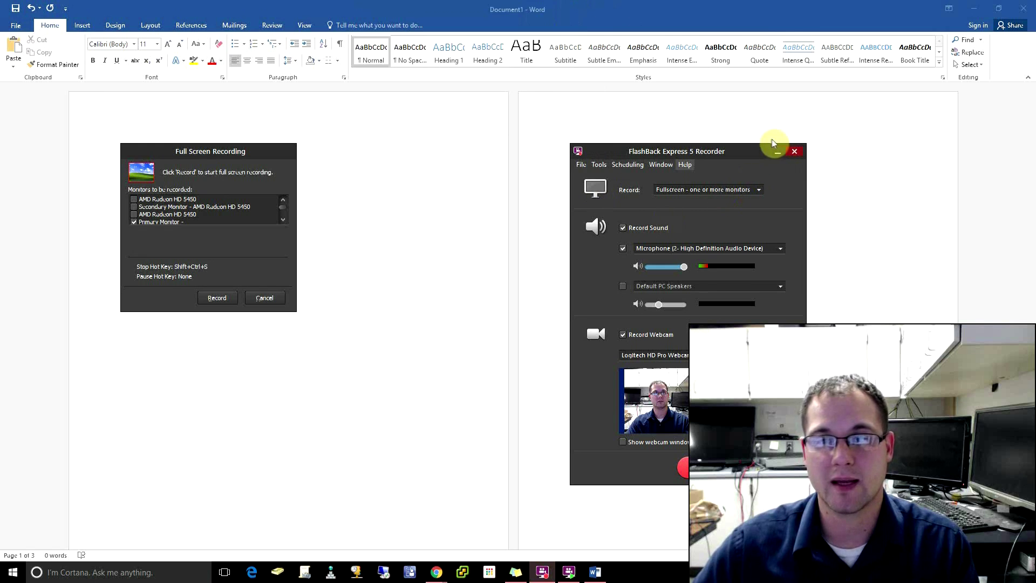
{"action": "left_click_drag", "start_coordinate": [711, 13], "coordinate": [716, 68]}
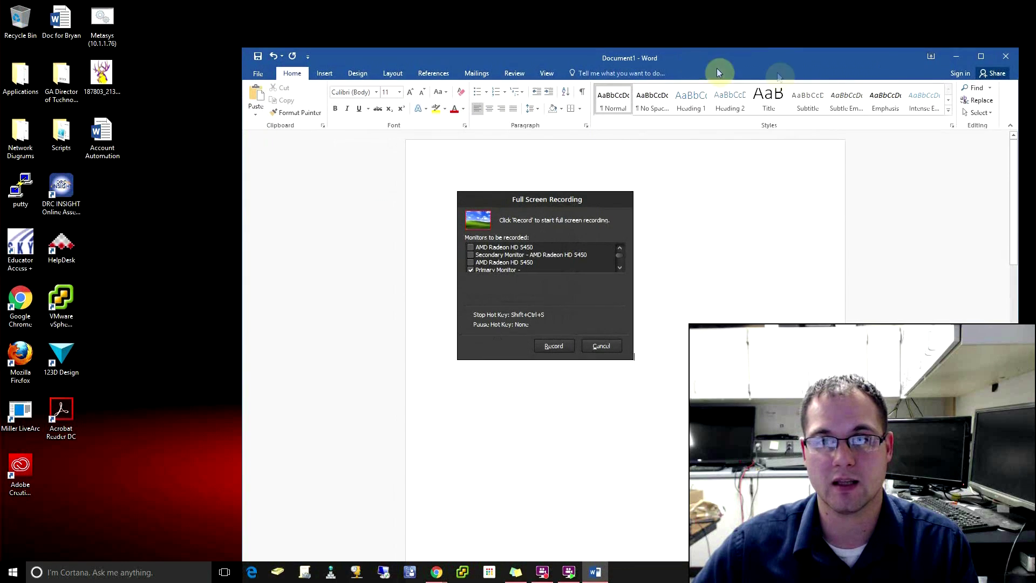
{"action": "left_click", "coordinate": [1006, 56]}
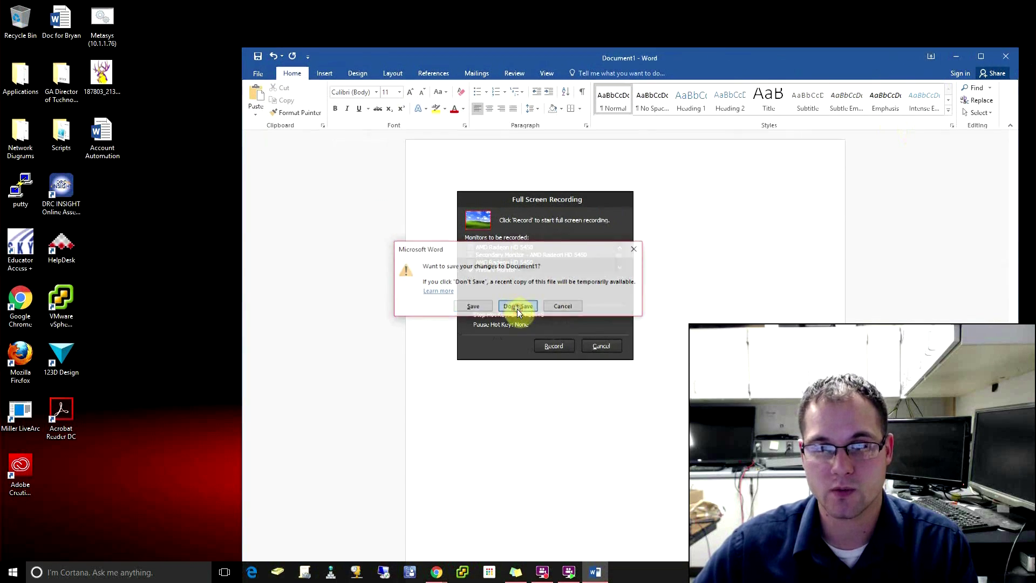
{"action": "left_click", "coordinate": [518, 307]}
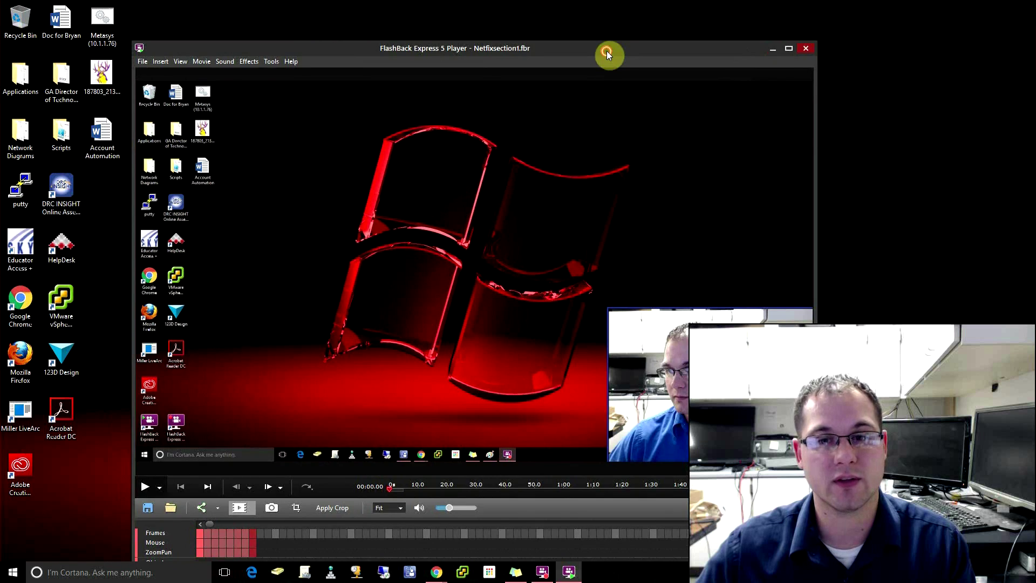
- Maximize the FlashBack Express Player, move the webcam picture to the movie's upper-left corner and enlarge it
{"action": "double_click", "coordinate": [606, 51]}
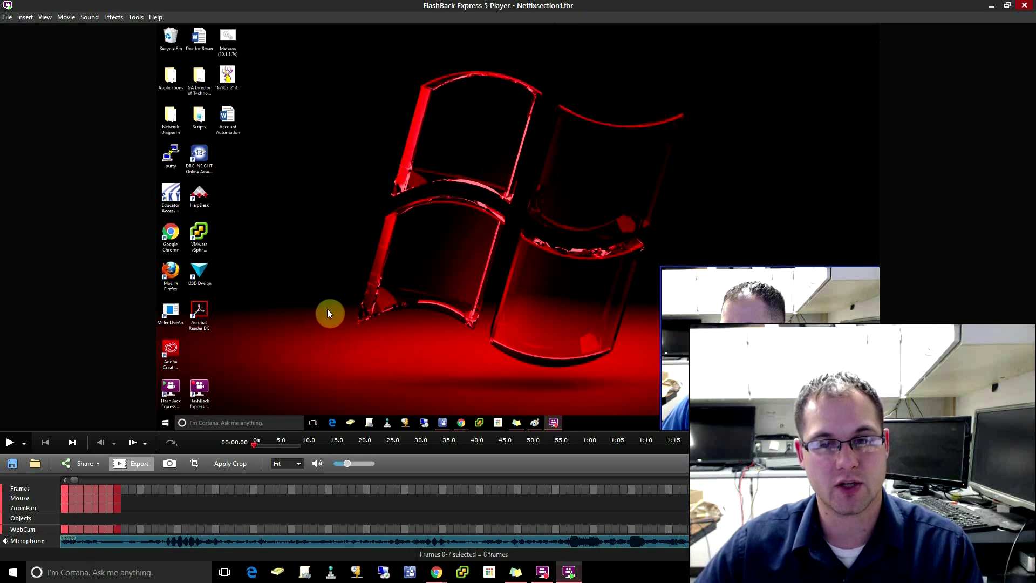
{"action": "left_click_drag", "start_coordinate": [763, 320], "coordinate": [270, 82]}
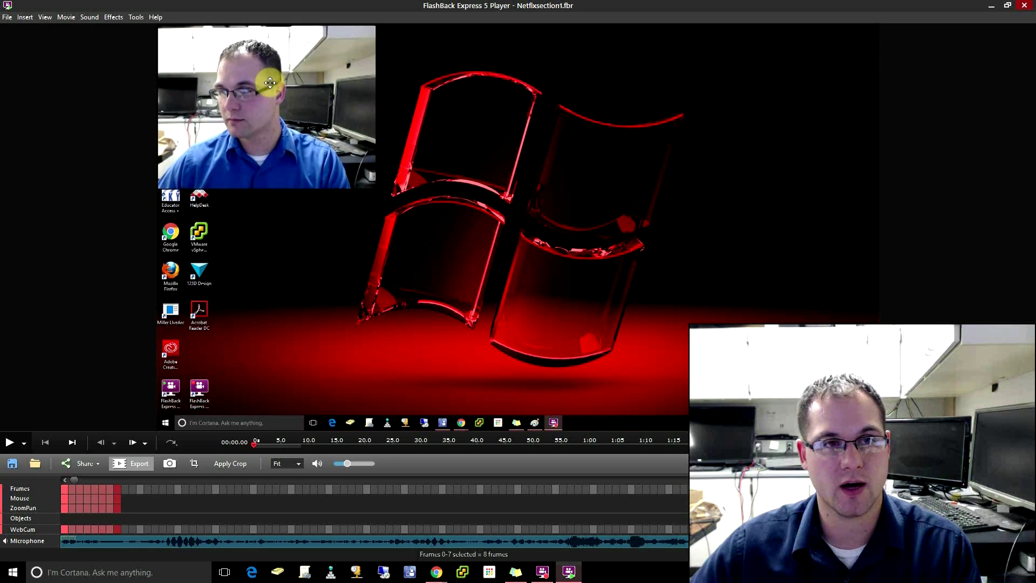
{"action": "left_click_drag", "start_coordinate": [375, 132], "coordinate": [503, 150]}
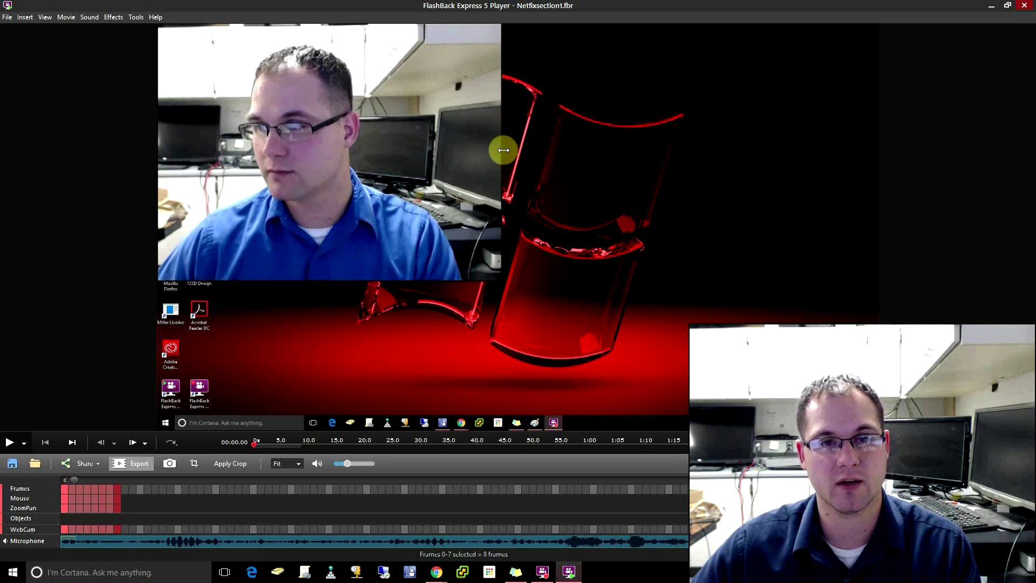
- Shrink the webcam picture and place it in the lower-right corner of the movie frame
{"action": "left_click_drag", "start_coordinate": [347, 108], "coordinate": [750, 236]}
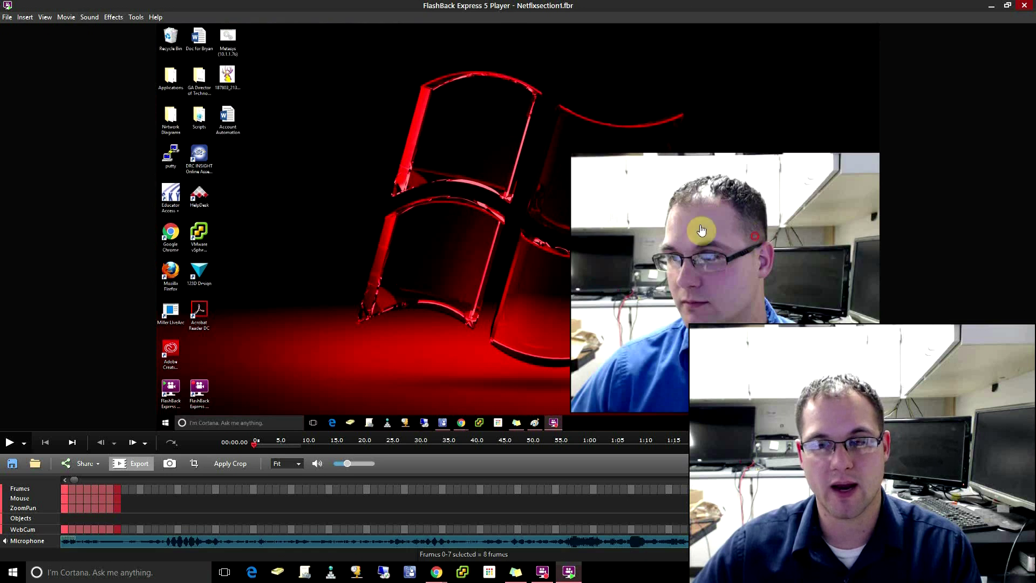
{"action": "left_click_drag", "start_coordinate": [567, 216], "coordinate": [677, 230]}
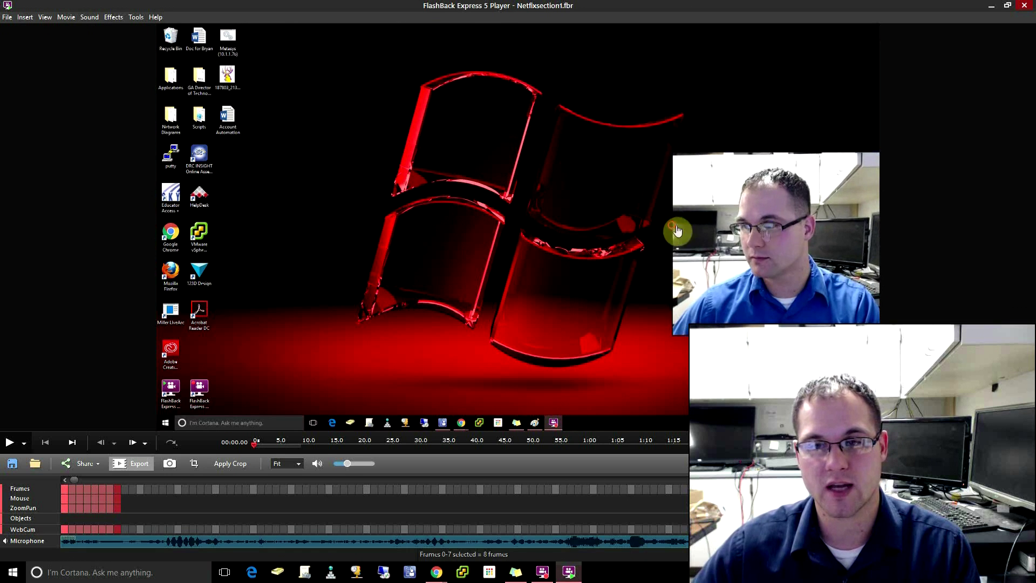
{"action": "left_click_drag", "start_coordinate": [751, 261], "coordinate": [747, 321]}
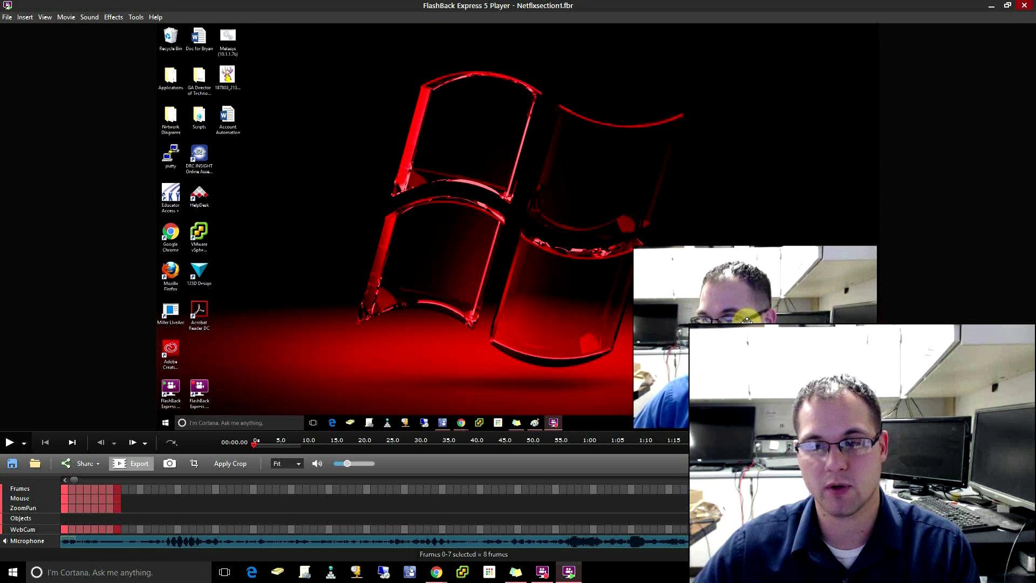
{"action": "left_click_drag", "start_coordinate": [744, 260], "coordinate": [745, 315]}
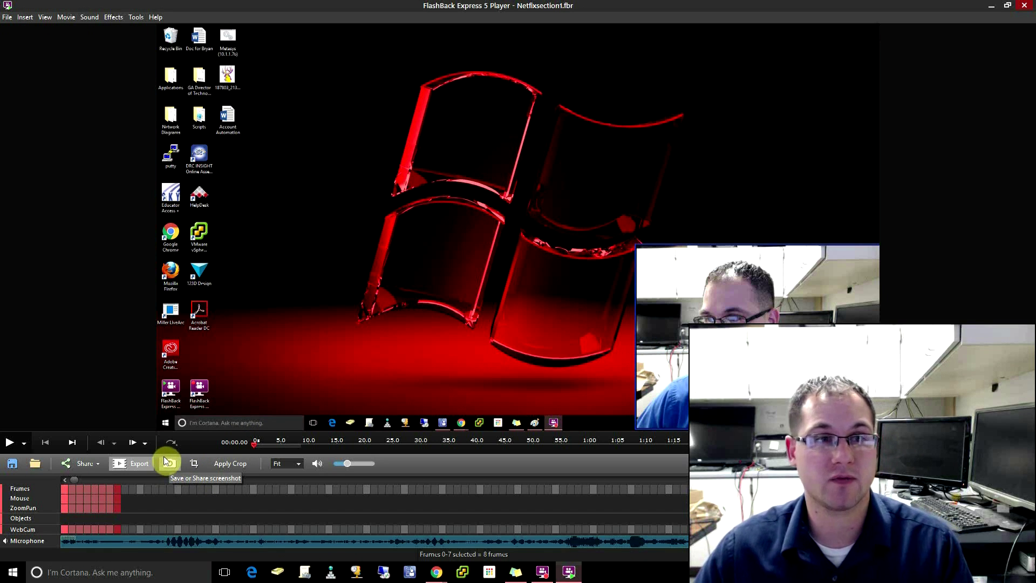
{"action": "left_click", "coordinate": [105, 18]}
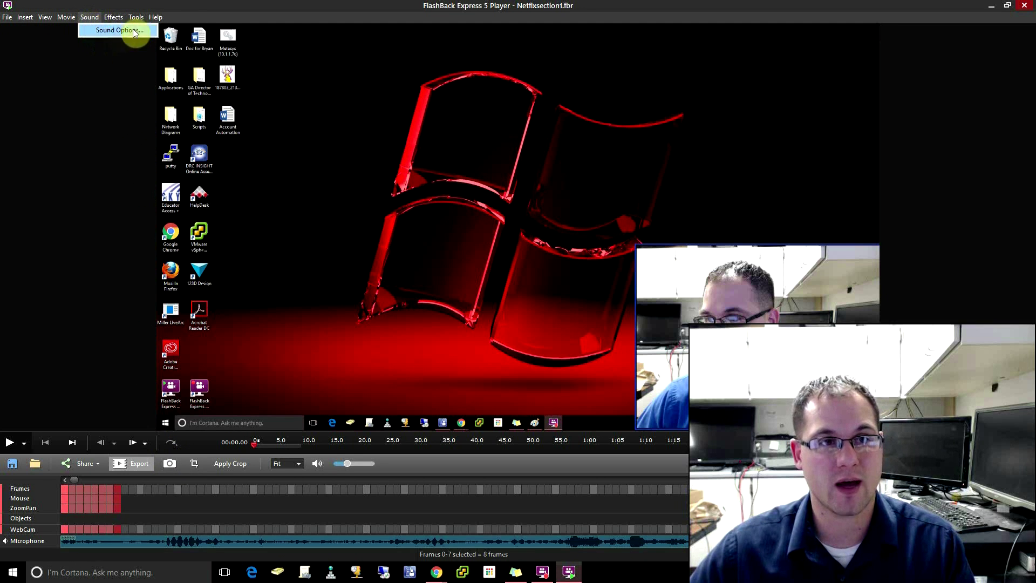
{"action": "mouse_move", "coordinate": [135, 17]}
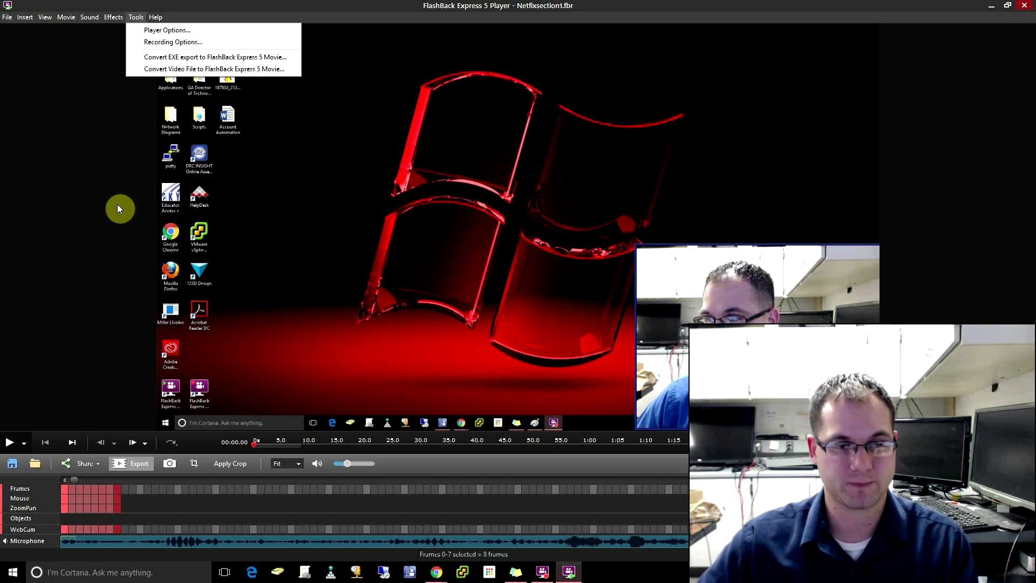
- Start exporting the movie as Windows Media Video (WMV) and review the video, audio and general export options
{"action": "left_click", "coordinate": [131, 463]}
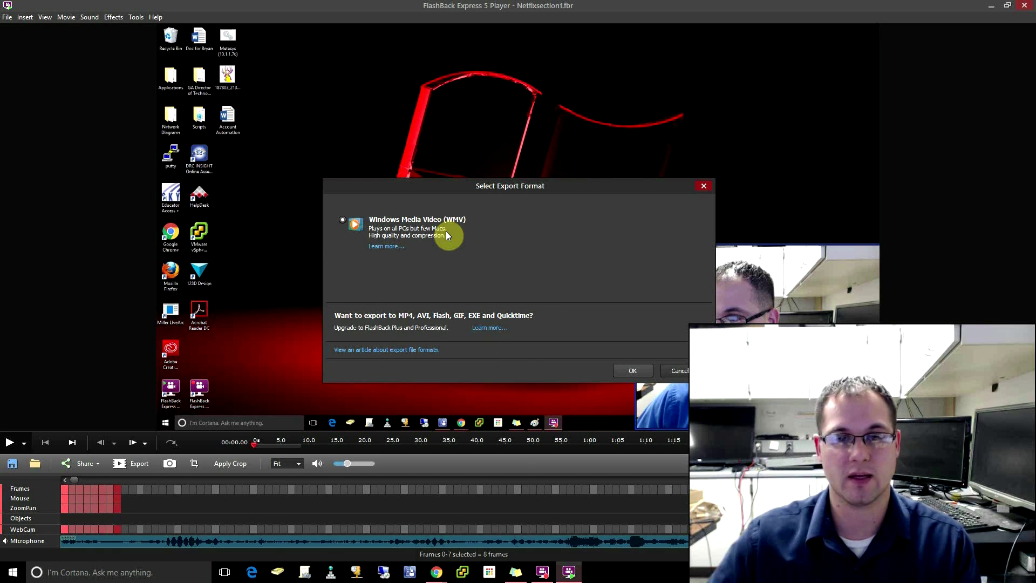
{"action": "left_click", "coordinate": [632, 369]}
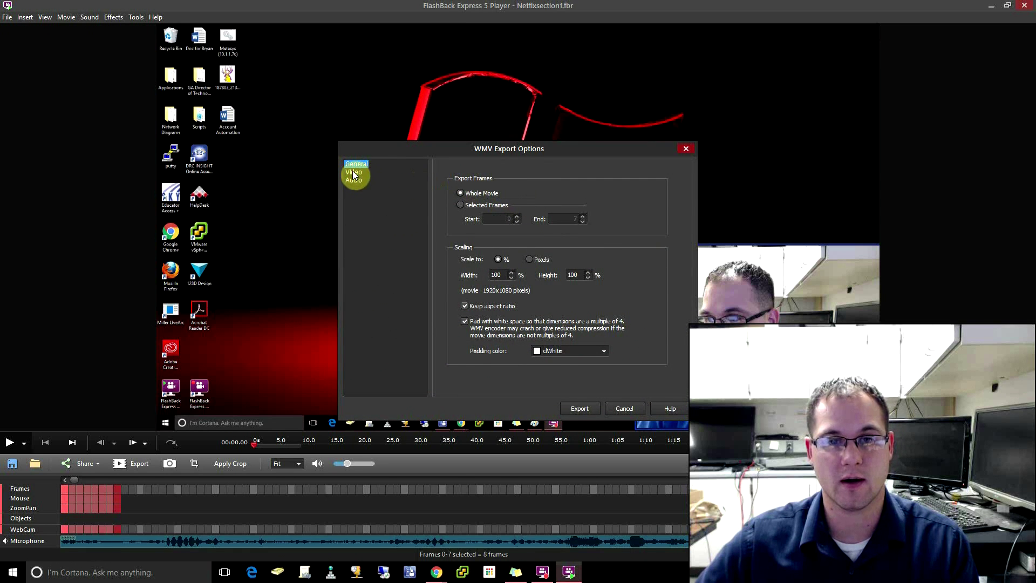
{"action": "left_click", "coordinate": [354, 173]}
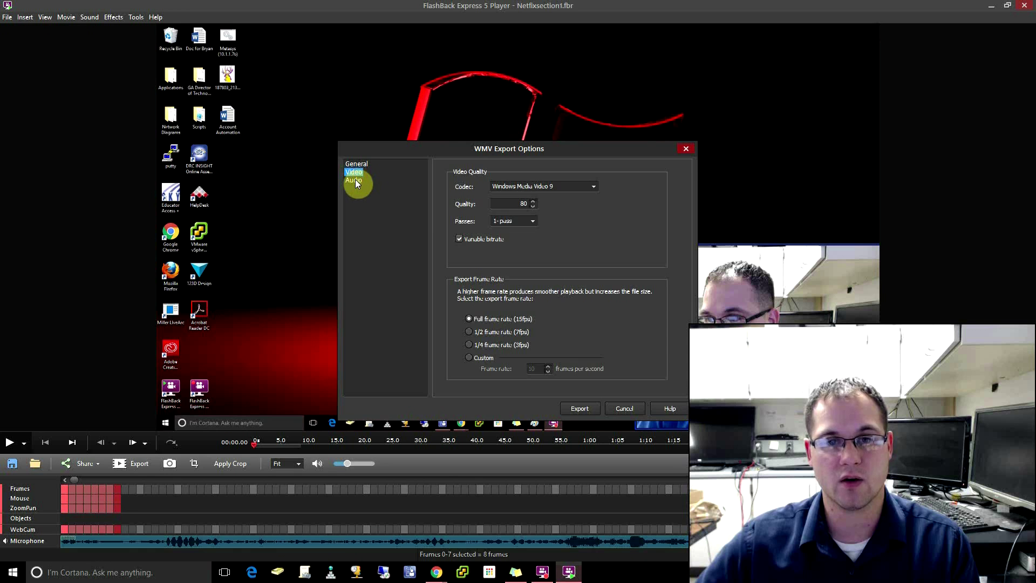
{"action": "left_click", "coordinate": [355, 181]}
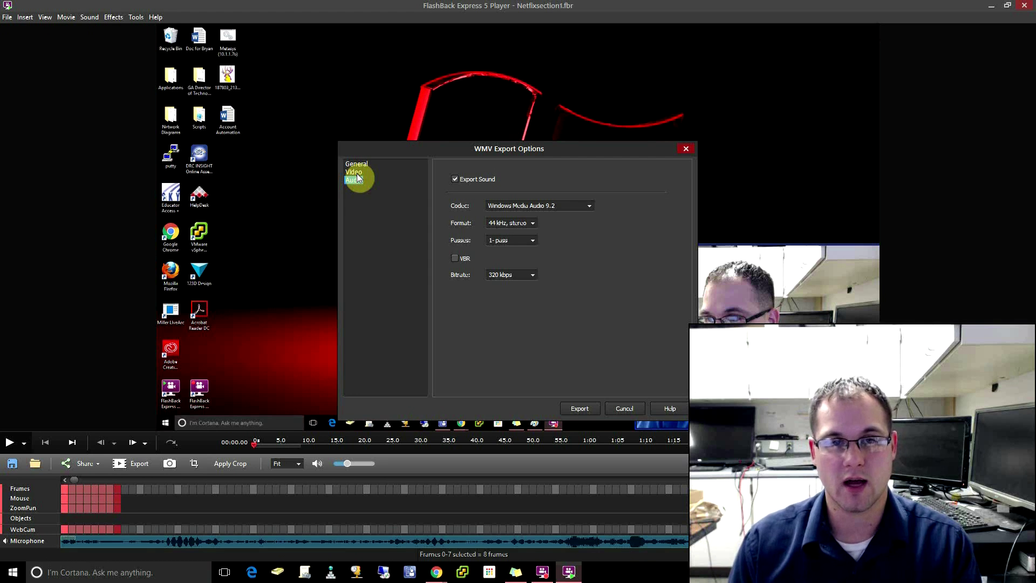
{"action": "left_click", "coordinate": [354, 172]}
{"action": "left_click", "coordinate": [358, 164]}
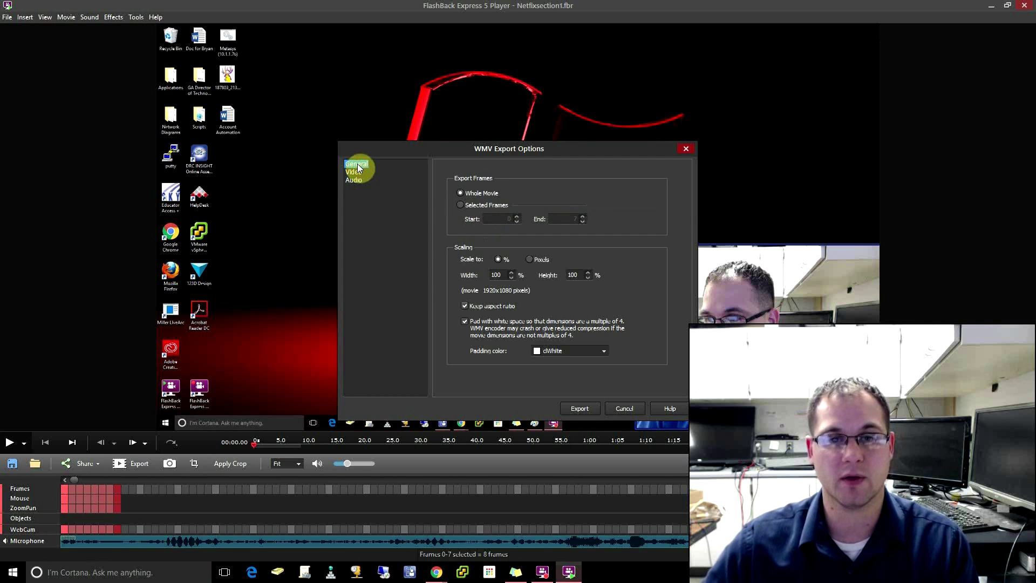